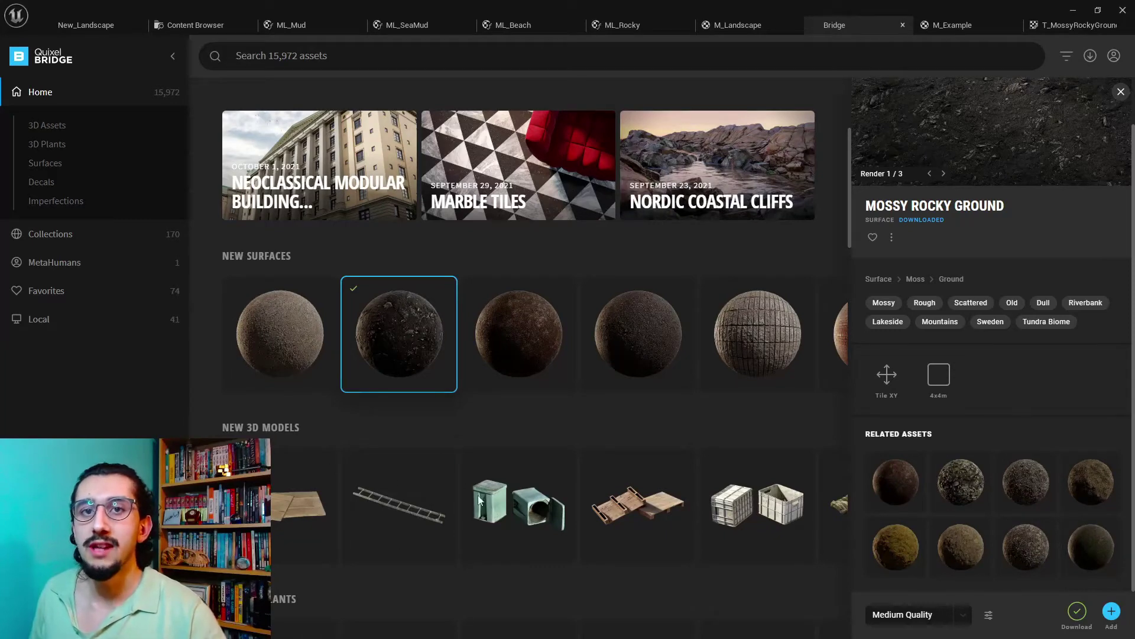
# Import the selected Mossy Rocky Ground surface from Bridge into the Unreal project
pyautogui.click(1114, 615)
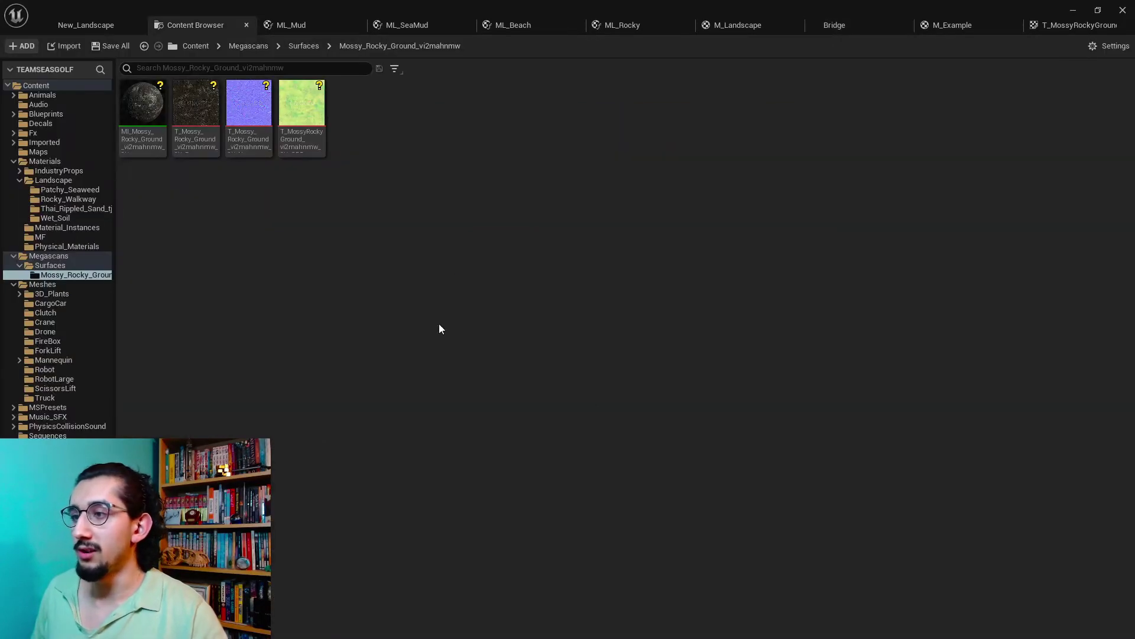
# Open the T_MossyRockyGround ORDp texture in the texture editor
pyautogui.doubleClick(307, 142)
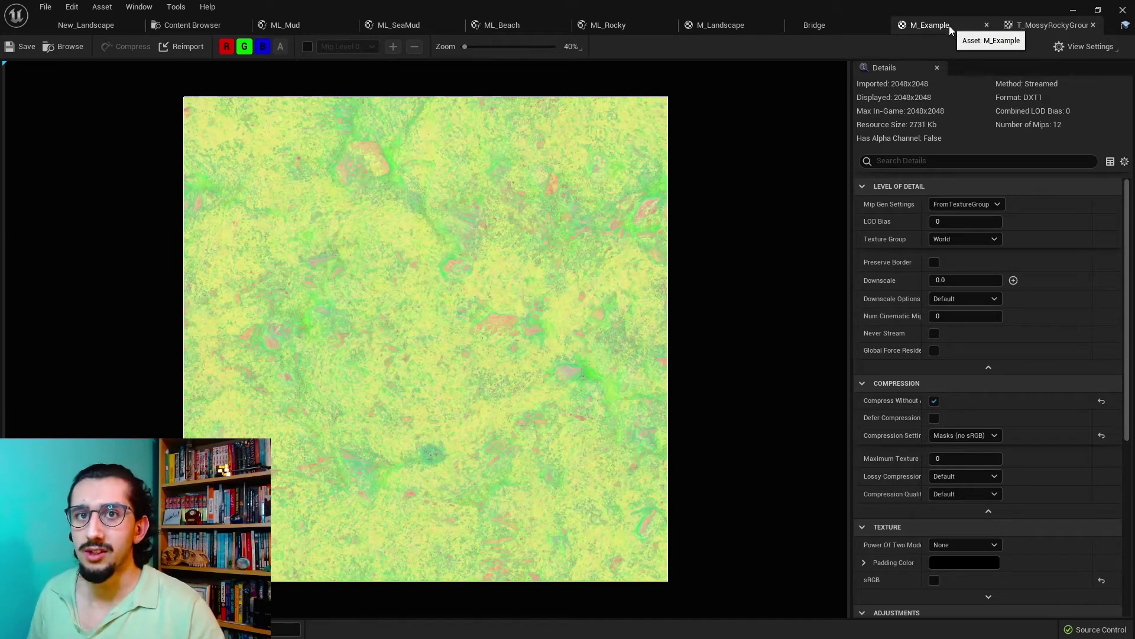
# Preview the ORDp texture's red, then green, then blue channel on its own
pyautogui.click(226, 46)
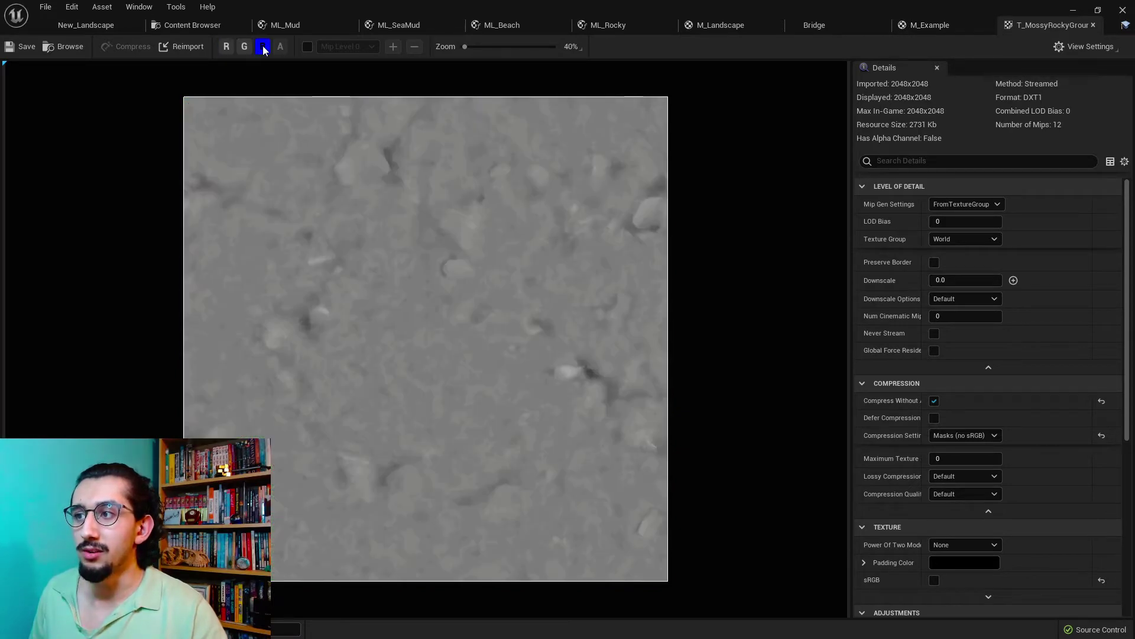
pyautogui.click(263, 46)
pyautogui.click(244, 47)
pyautogui.click(229, 46)
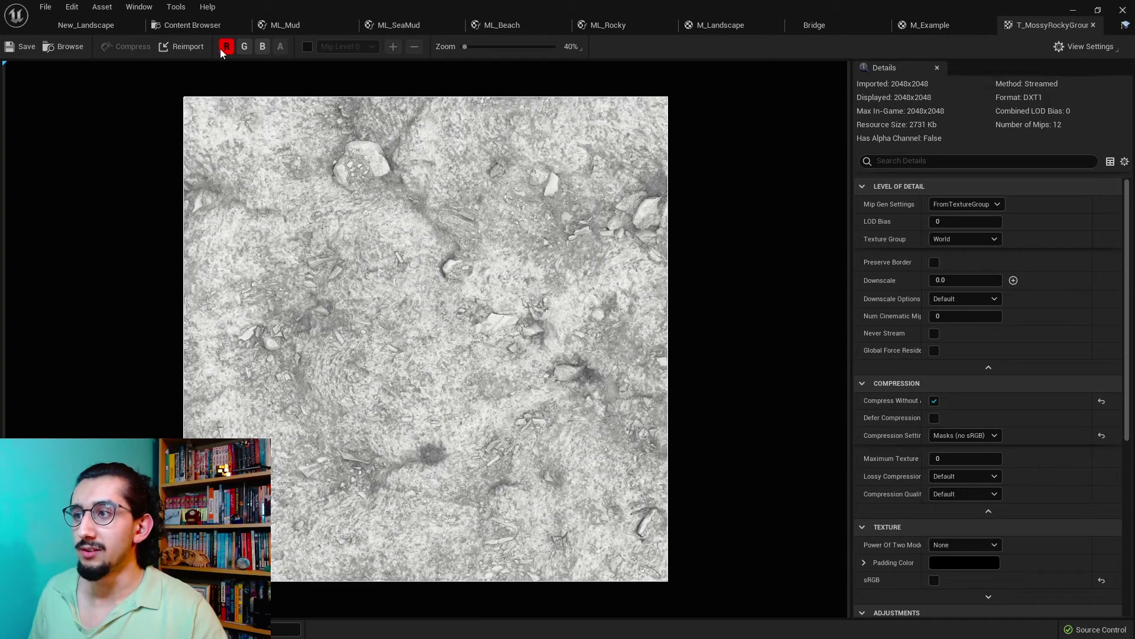
pyautogui.click(227, 47)
pyautogui.click(229, 46)
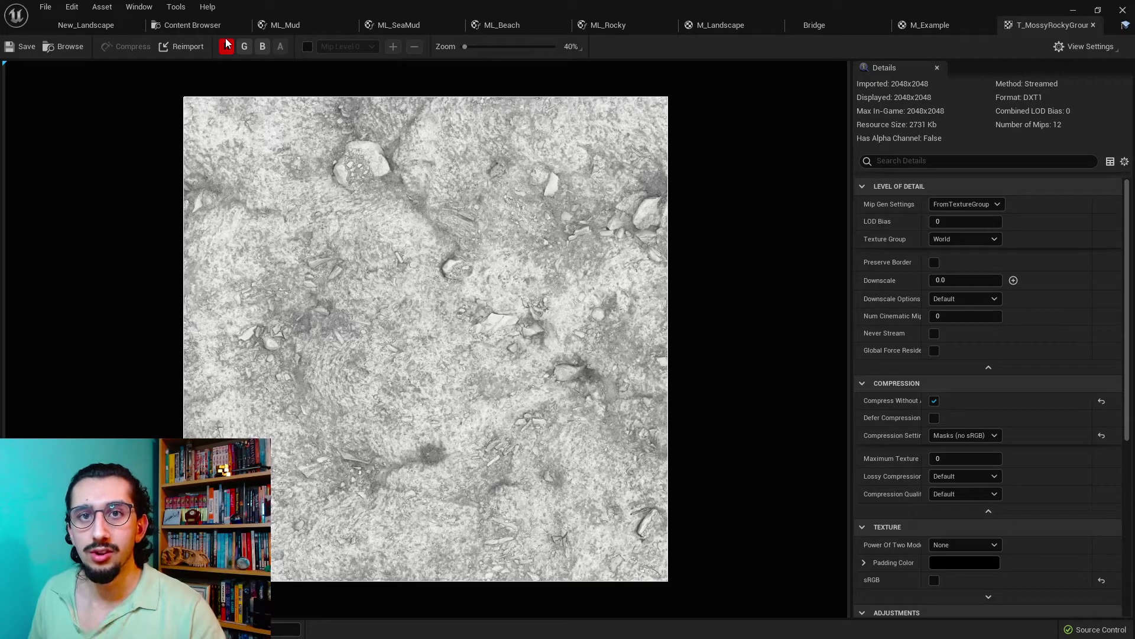
pyautogui.click(229, 46)
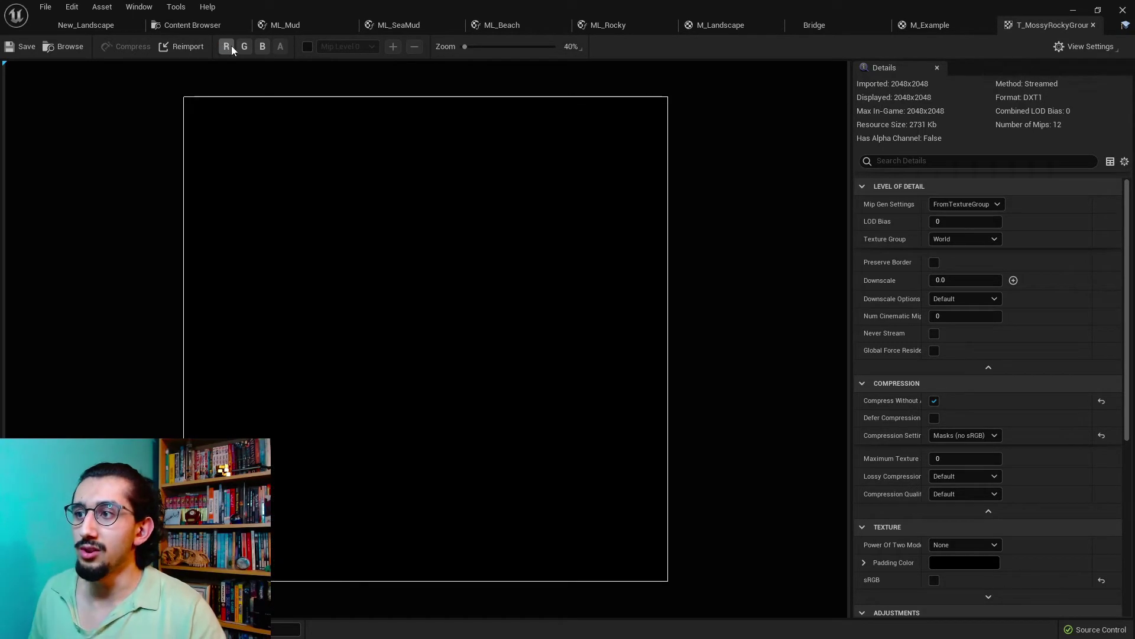
pyautogui.click(240, 46)
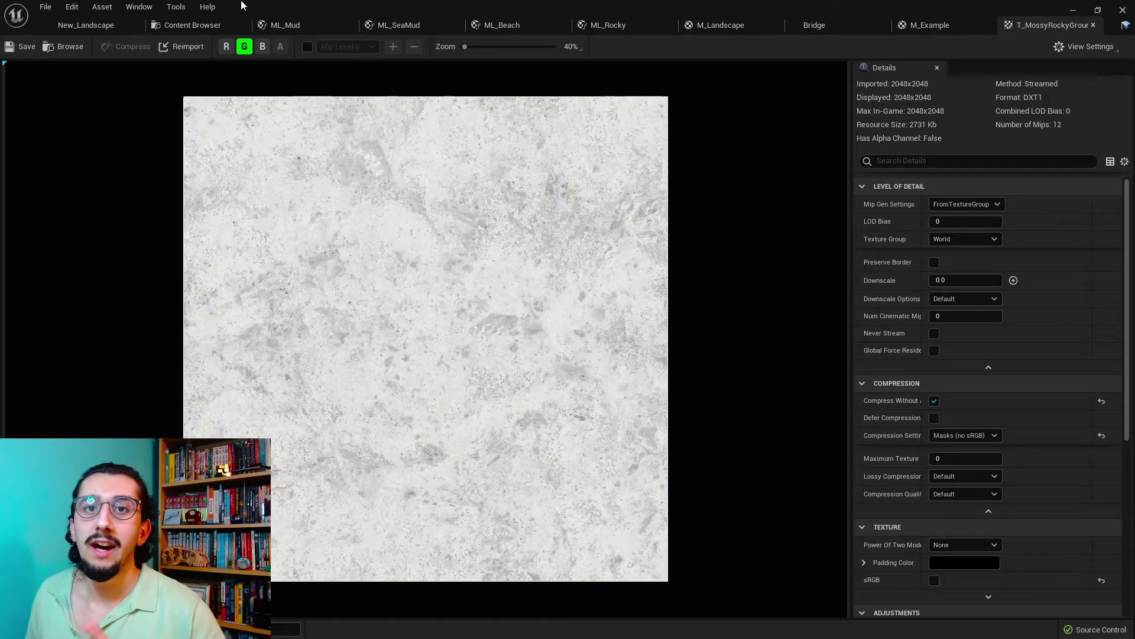
pyautogui.click(244, 49)
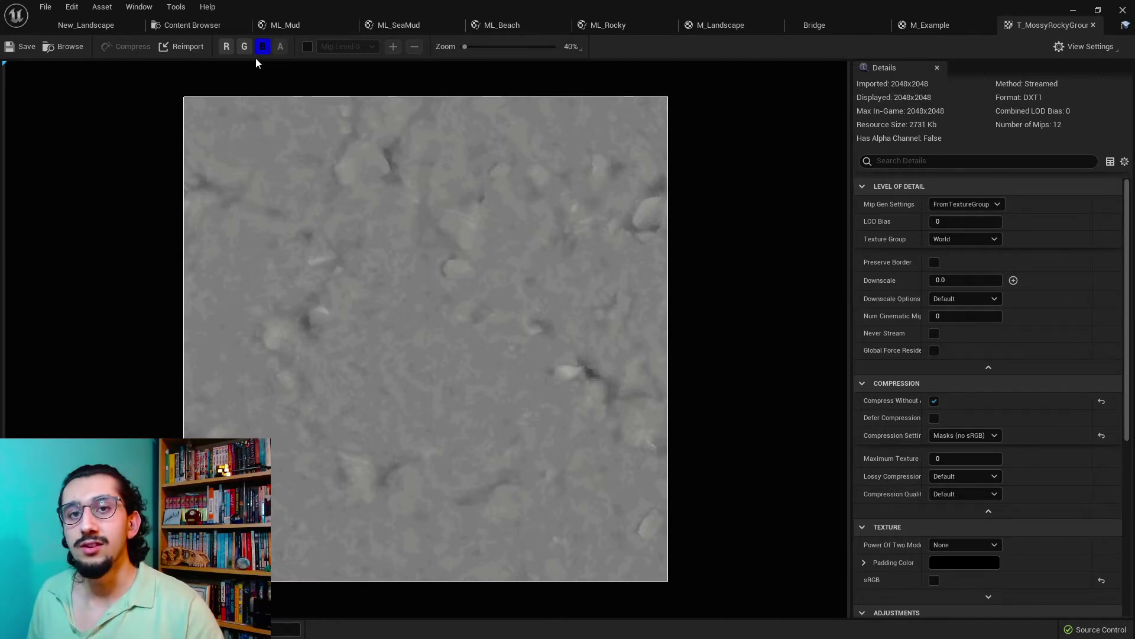
# In M_Example, wire mask red to Ambient Occlusion, green to Roughness, and blue toward displacement
pyautogui.click(930, 26)
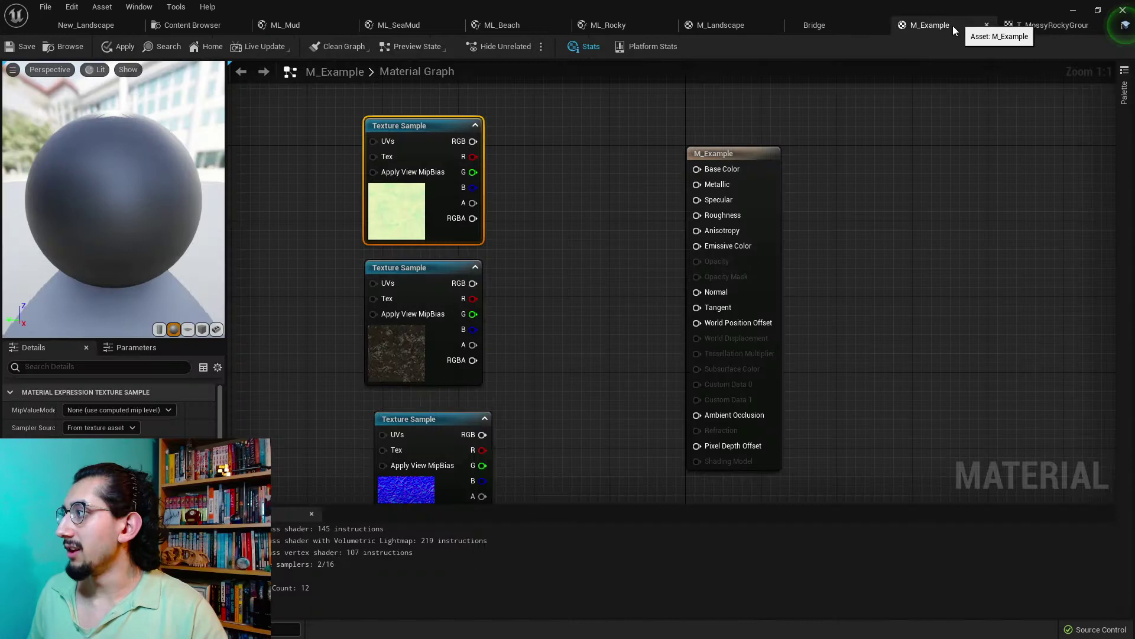
pyautogui.moveTo(472, 156); pyautogui.dragTo(711, 422)
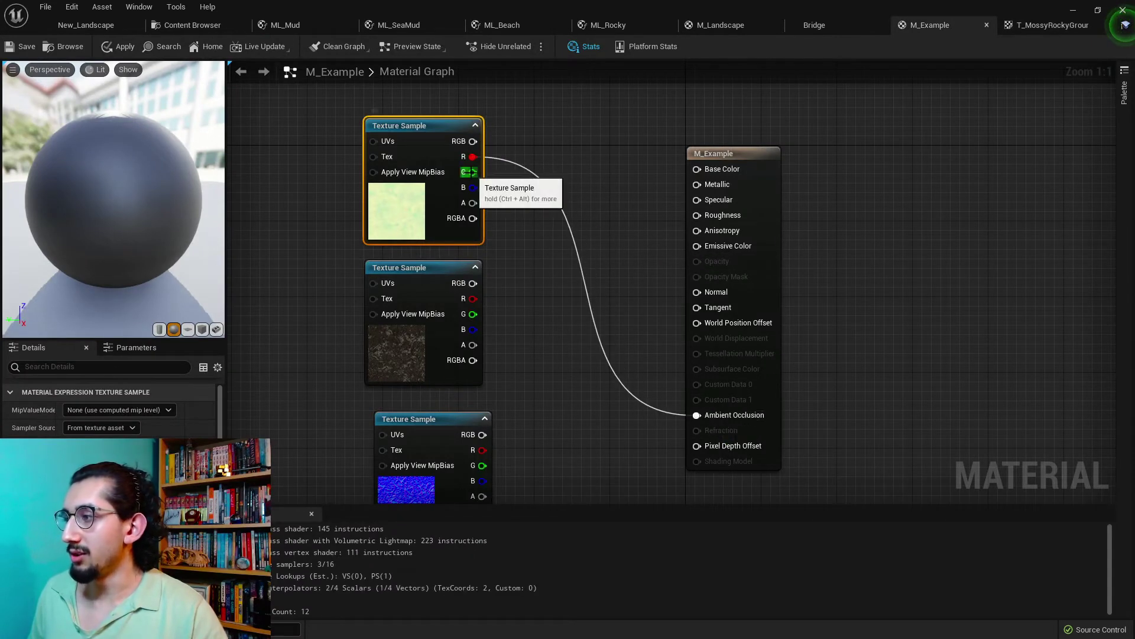
pyautogui.moveTo(473, 171); pyautogui.dragTo(697, 216)
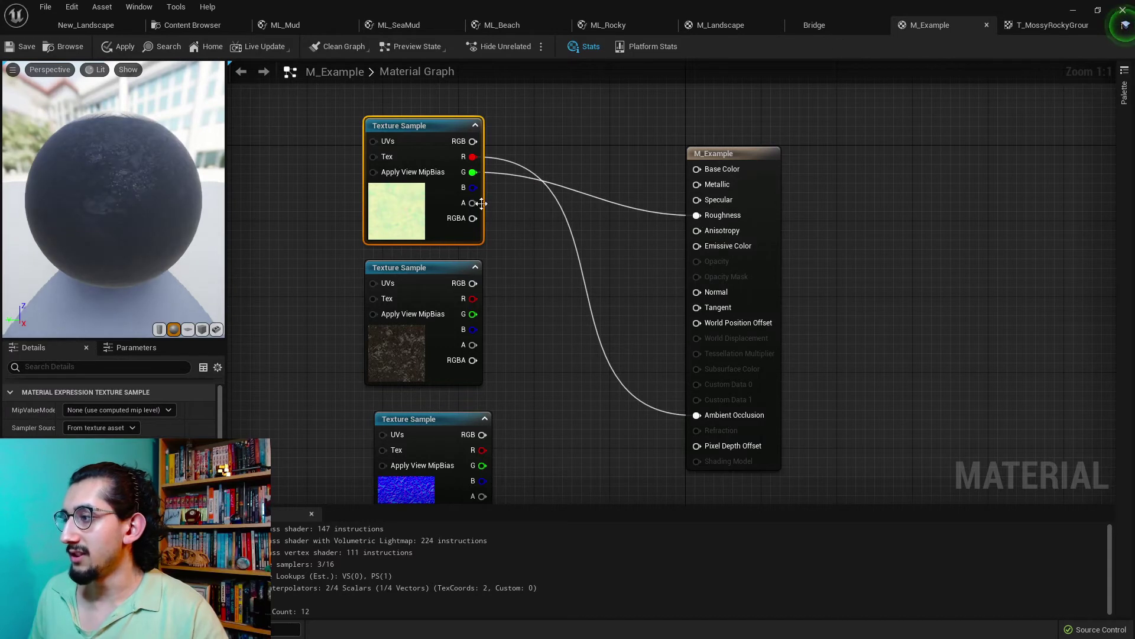
pyautogui.moveTo(473, 187)
pyautogui.mouseDown()
pyautogui.moveTo(663, 348)
pyautogui.moveTo(696, 338)
pyautogui.mouseUp()
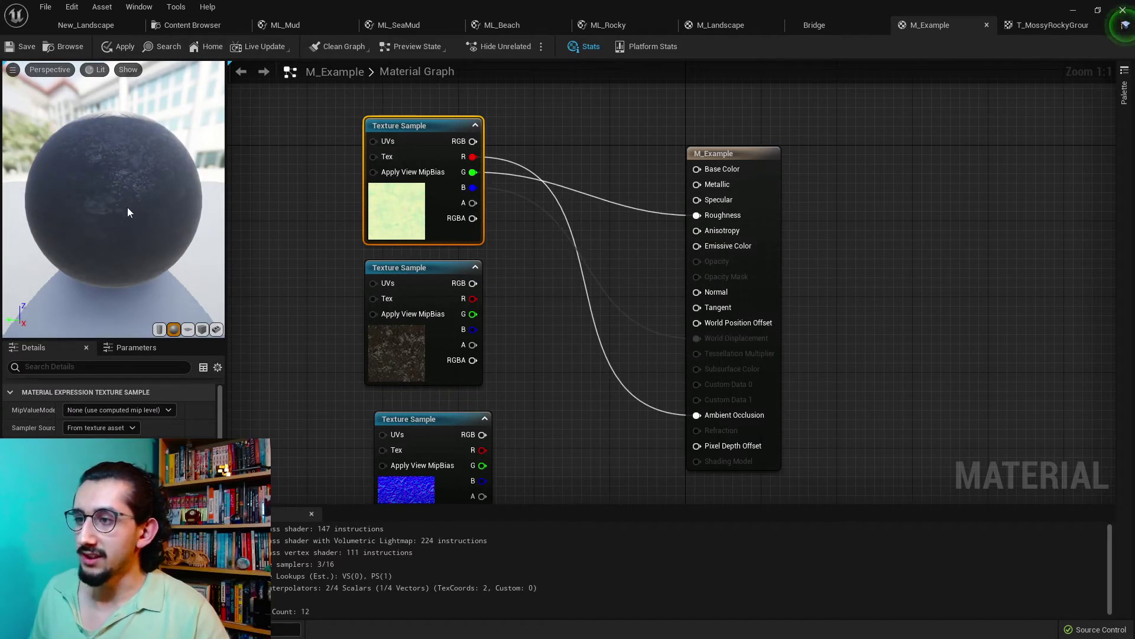
pyautogui.moveTo(126, 212); pyautogui.dragTo(119, 182)
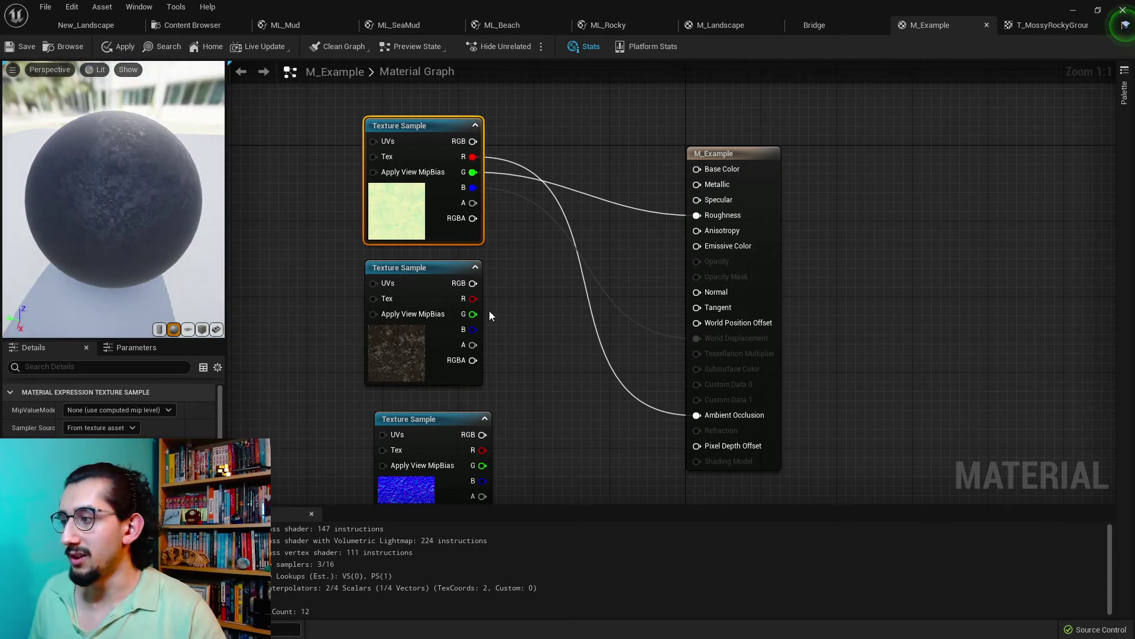
# Connect the rock colour texture's RGB to Base Color and the normal map's RGB to Normal
pyautogui.moveTo(472, 283)
pyautogui.mouseDown()
pyautogui.moveTo(704, 198)
pyautogui.moveTo(698, 169)
pyautogui.mouseUp()
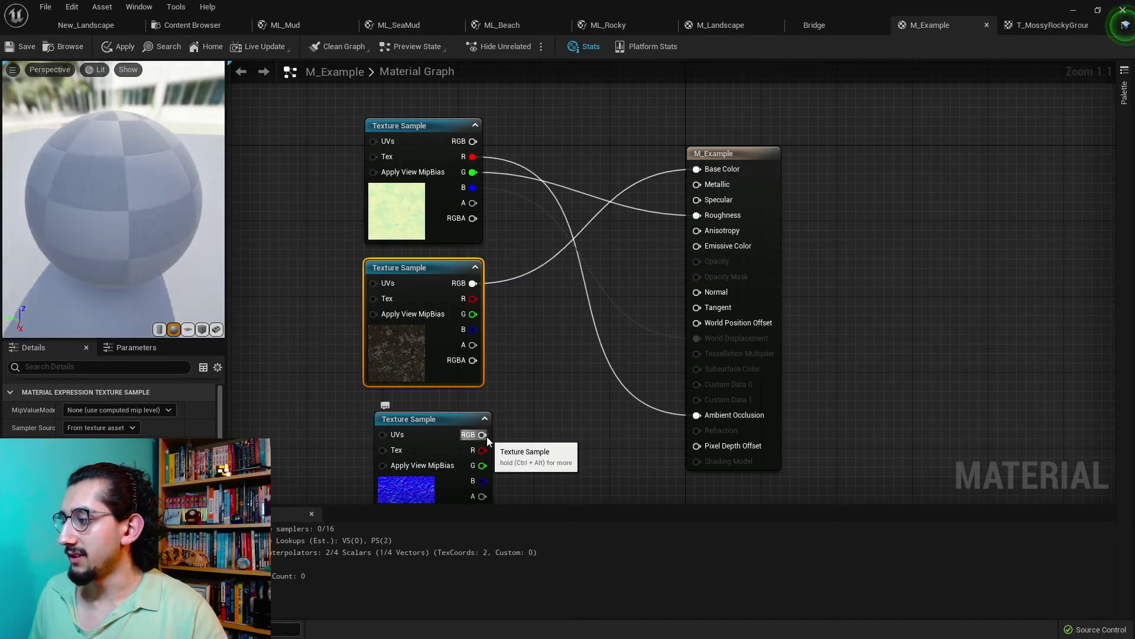
pyautogui.moveTo(486, 436)
pyautogui.mouseDown()
pyautogui.moveTo(699, 308)
pyautogui.moveTo(697, 292)
pyautogui.mouseUp()
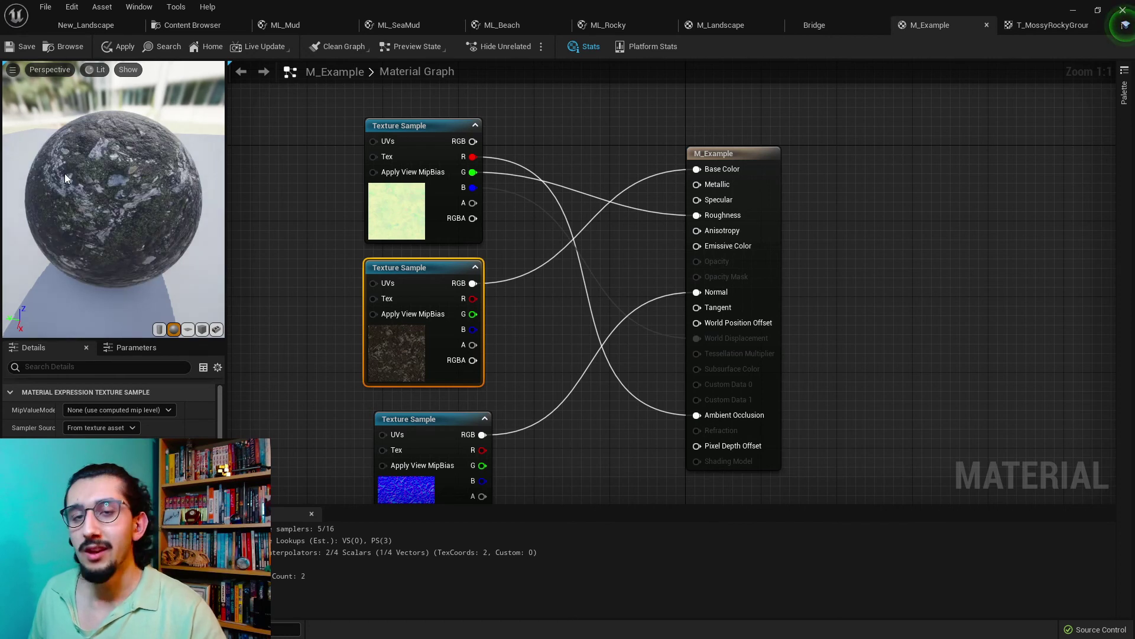